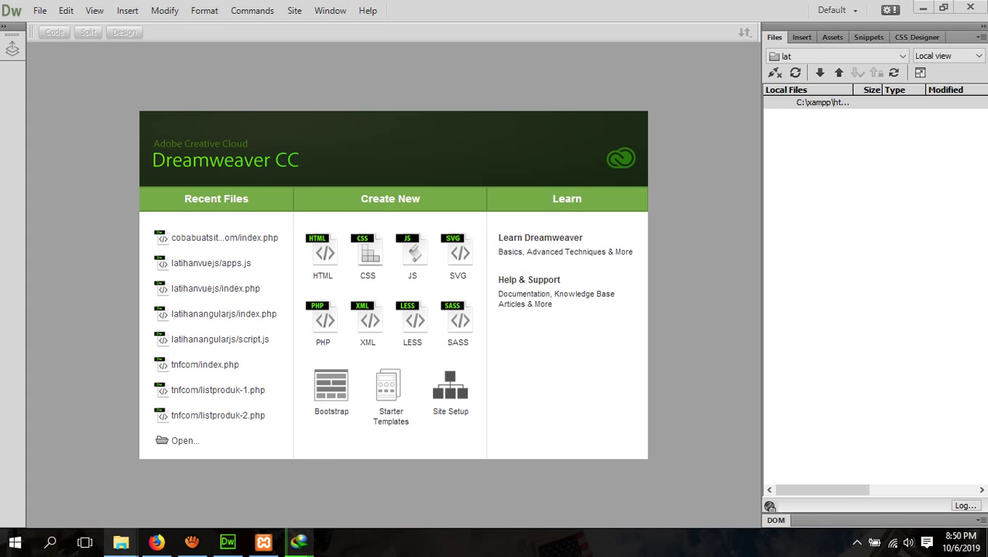
# - Open the C:\xampp\htdocs folder in File Explorer
pyautogui.moveTo(121, 542)
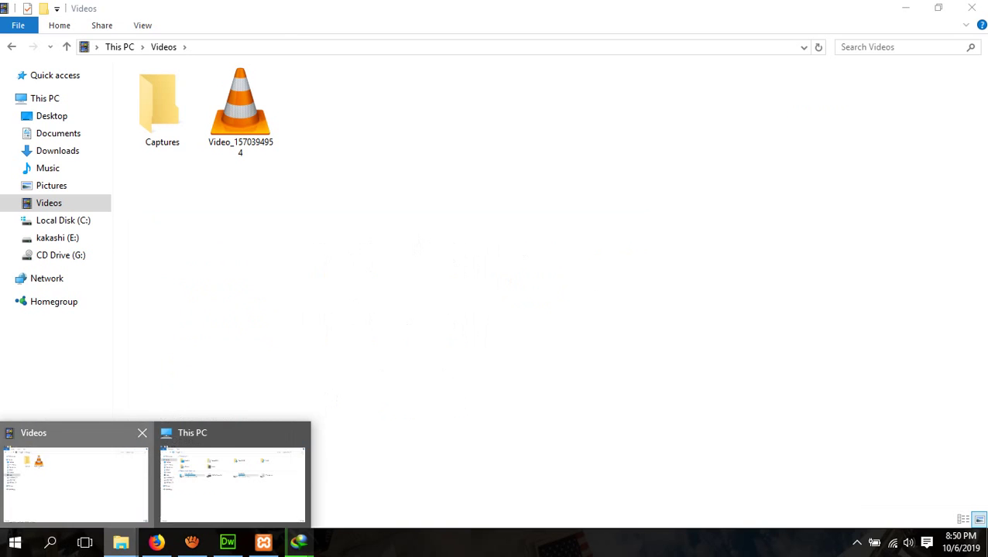
pyautogui.click(75, 472)
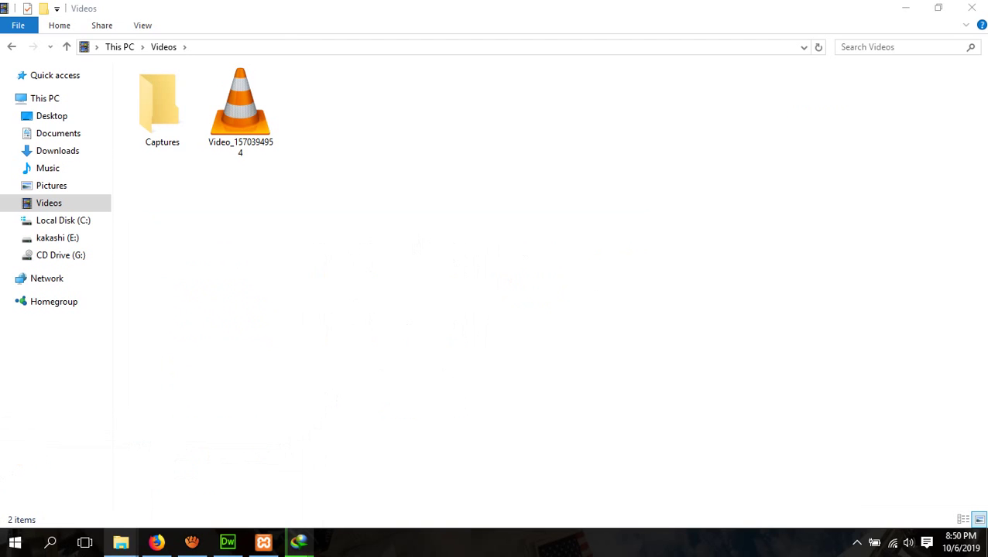
pyautogui.click(63, 220)
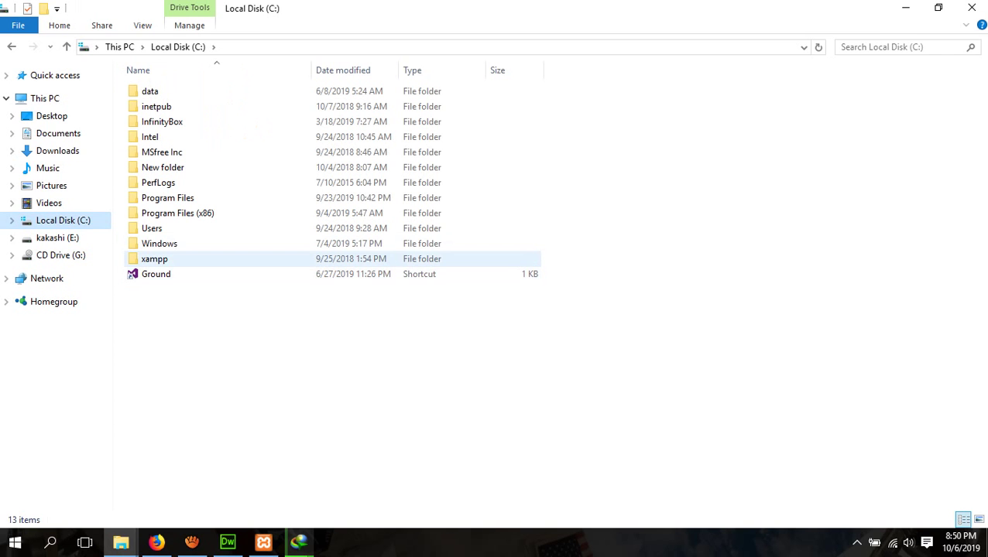
pyautogui.doubleClick(154, 258)
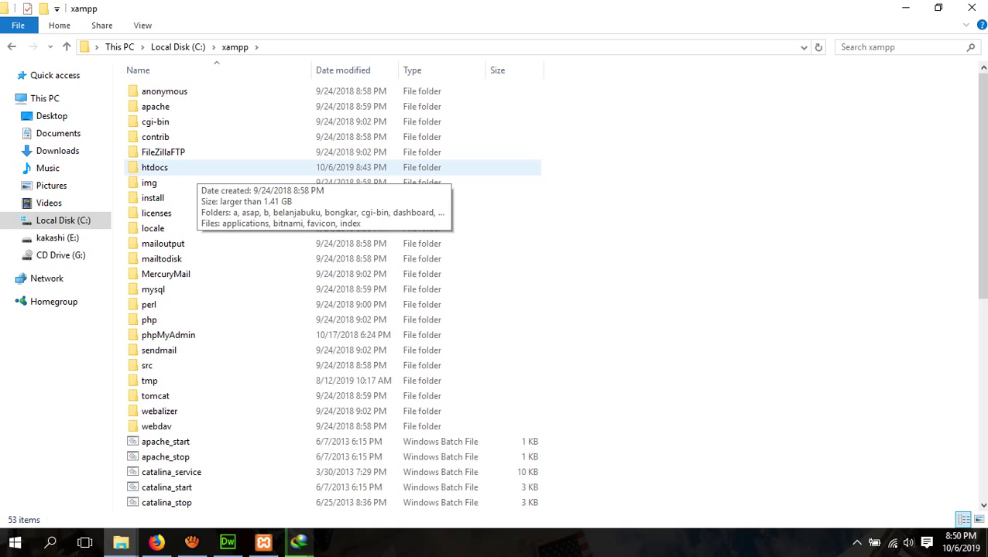
pyautogui.doubleClick(194, 167)
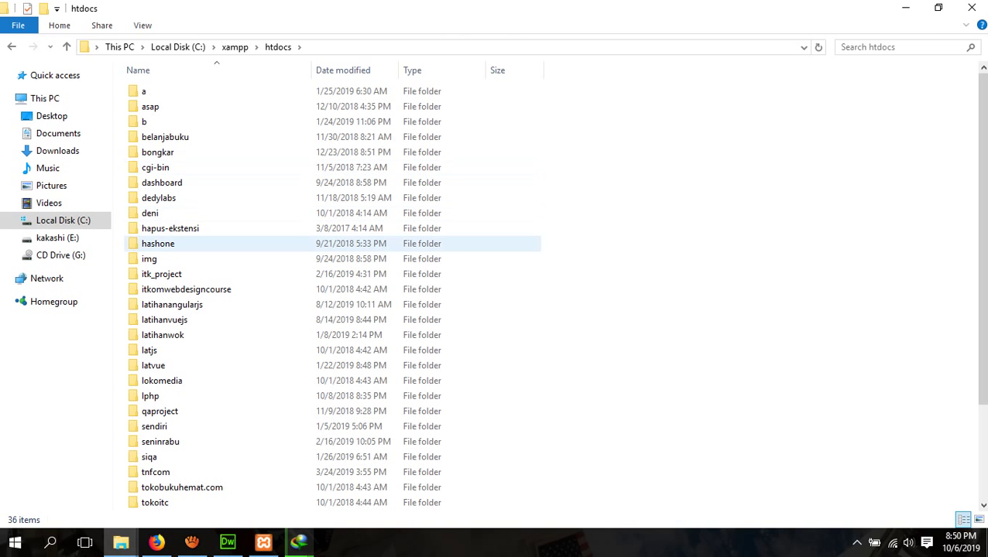
# - Create a new folder named cobabuatsite.com inside htdocs
pyautogui.click(193, 243)
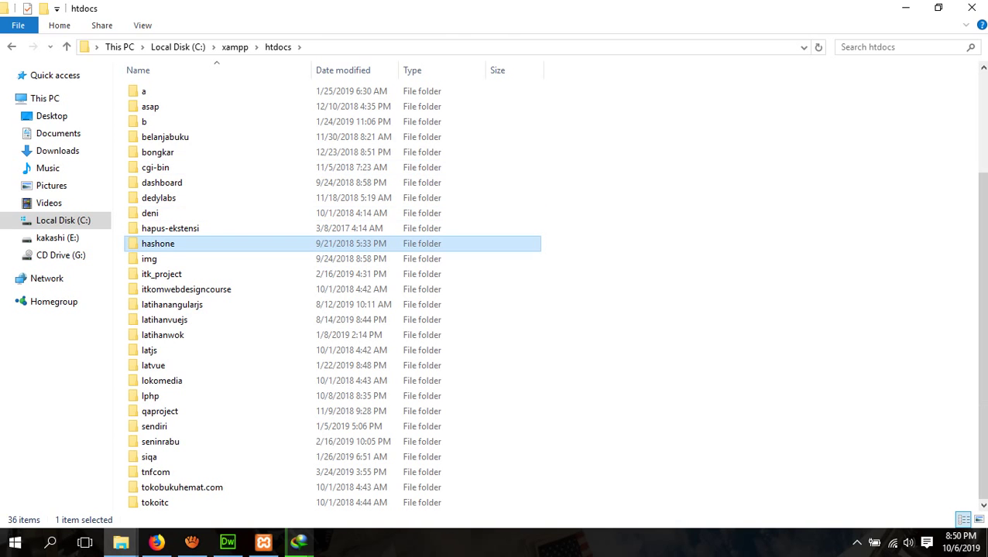
pyautogui.hotkey('ctrl', 'shift', 'n')
pyautogui.press('BackSpace')
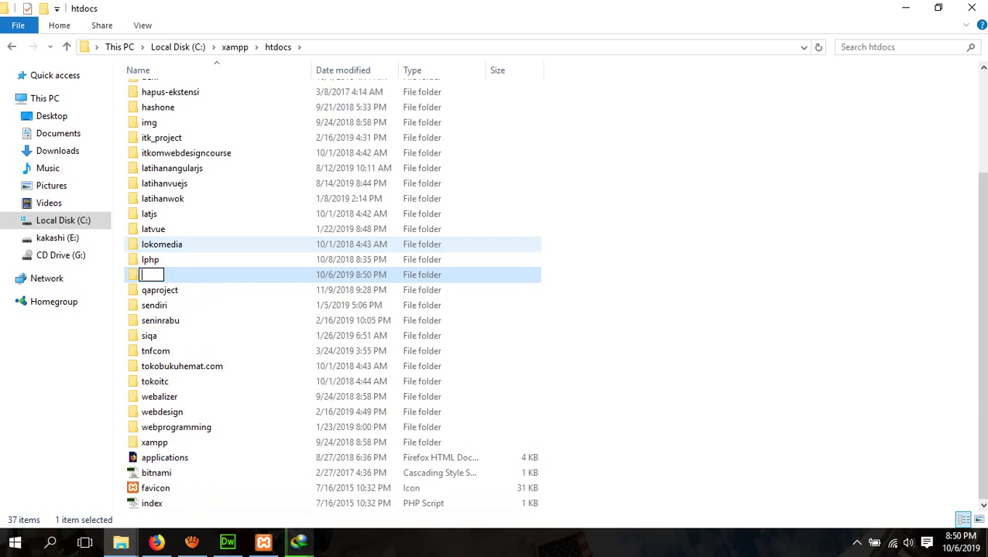
pyautogui.write('cobabuatsite.com')
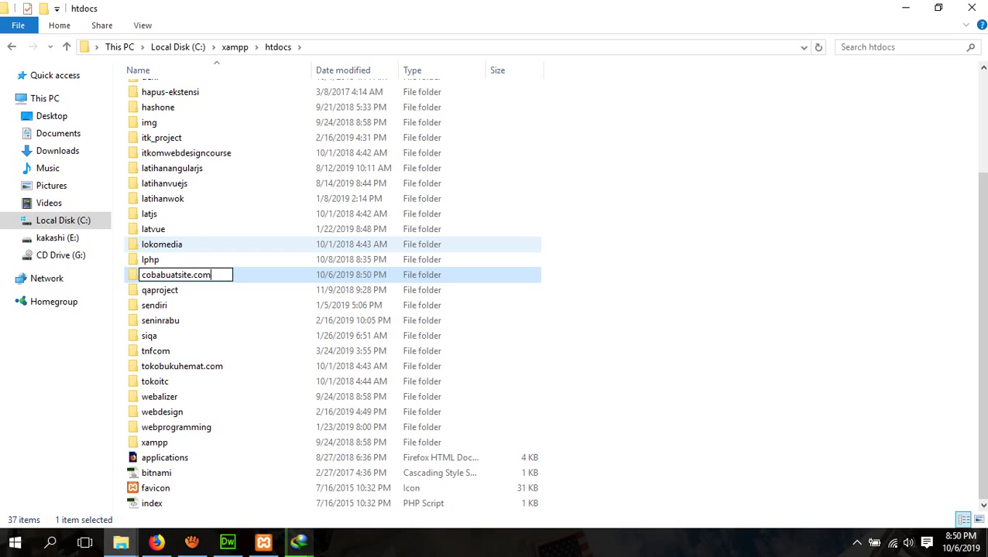
pyautogui.press('Return')
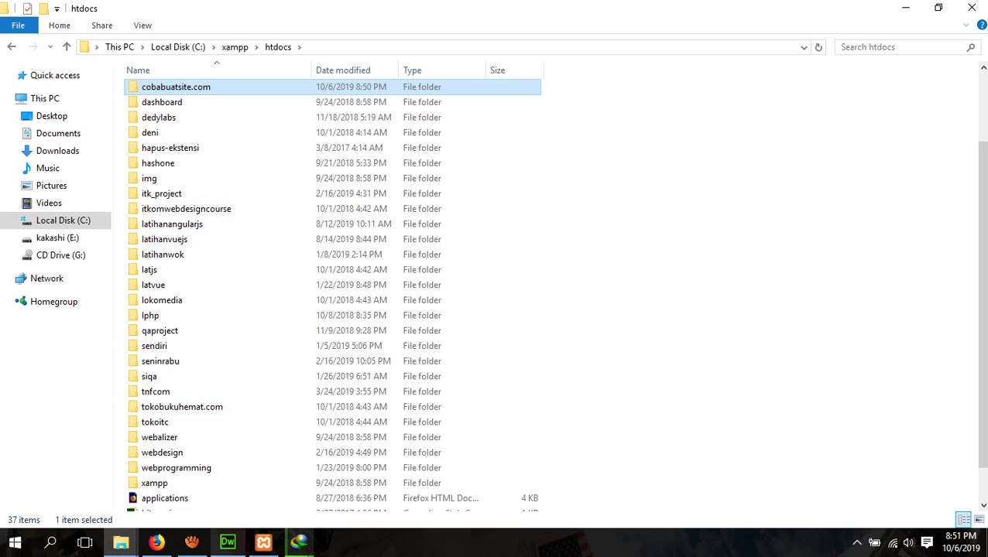
# - Switch to Dreamweaver and start a new site named cobabuatsite.com
pyautogui.click(228, 542)
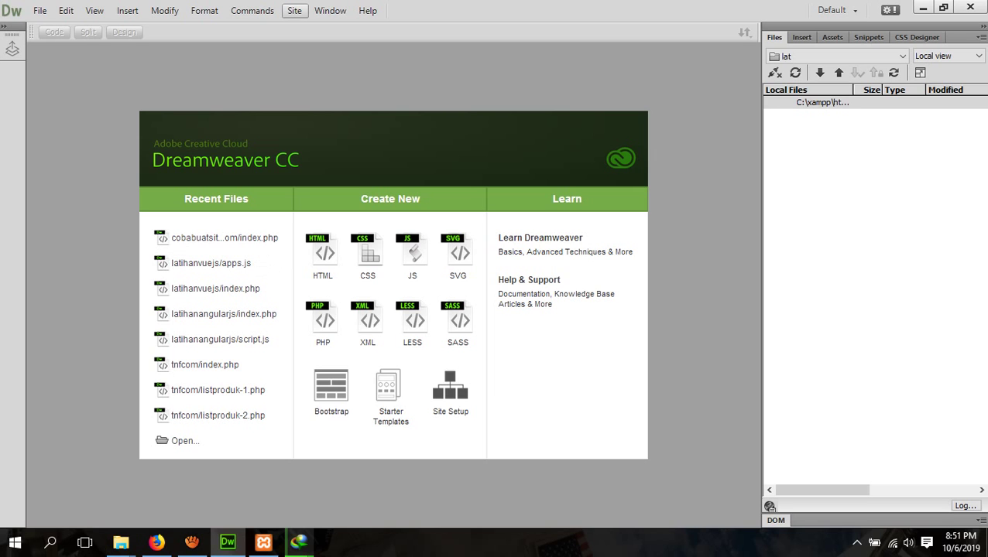
pyautogui.click(294, 10)
pyautogui.press('Right')
pyautogui.press('Left')
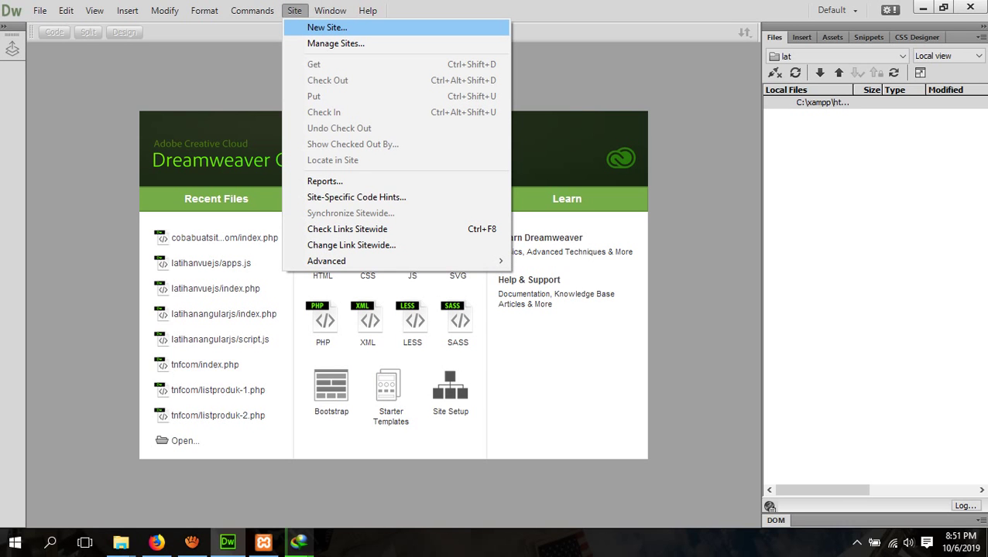
pyautogui.press('Return')
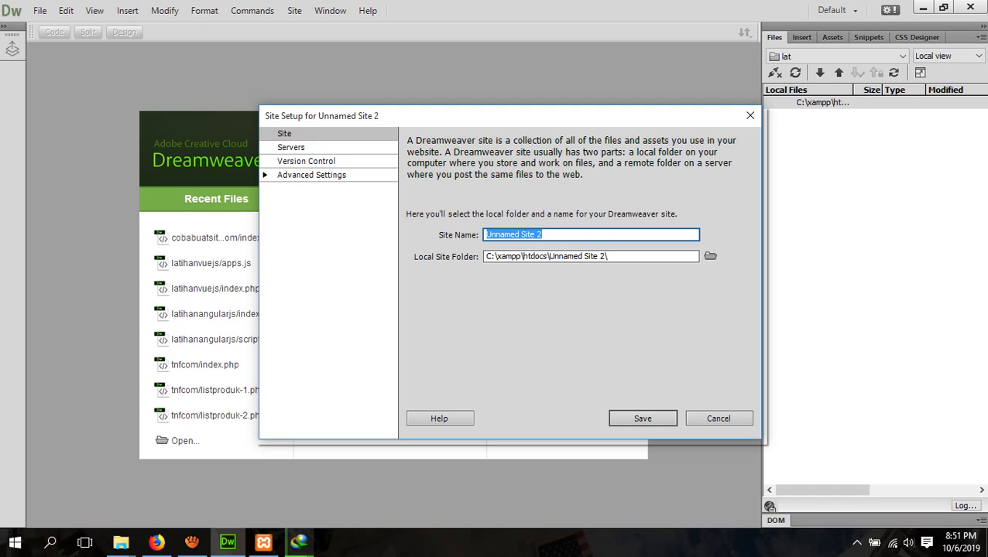
pyautogui.write('cobabuatsite.com')
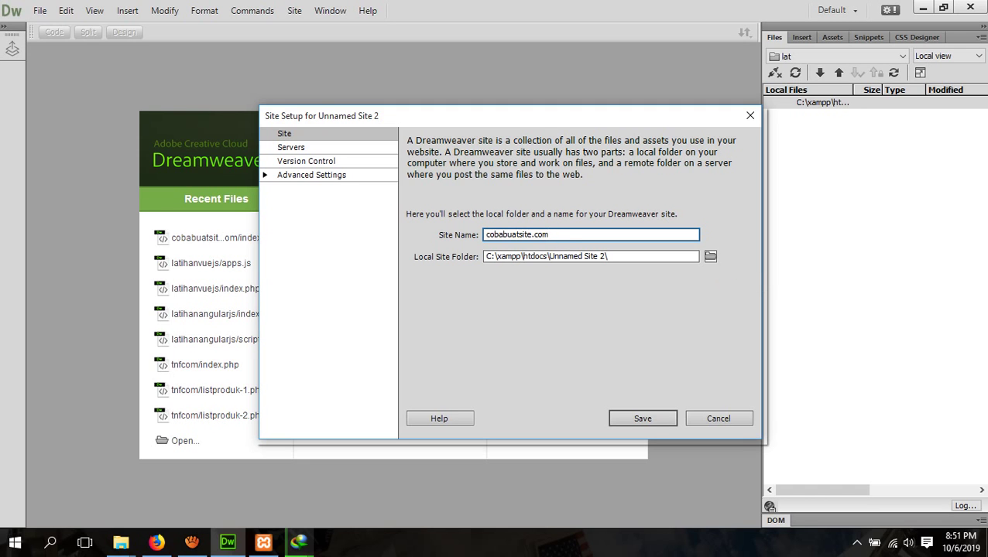
# - Choose the cobabuatsite.com folder in htdocs as the local site folder
pyautogui.click(710, 256)
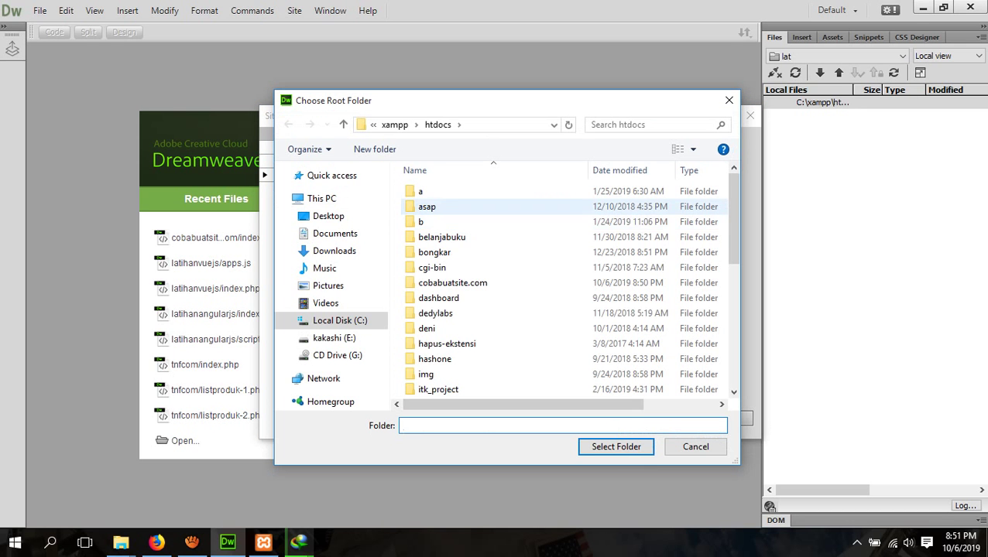
pyautogui.click(480, 283)
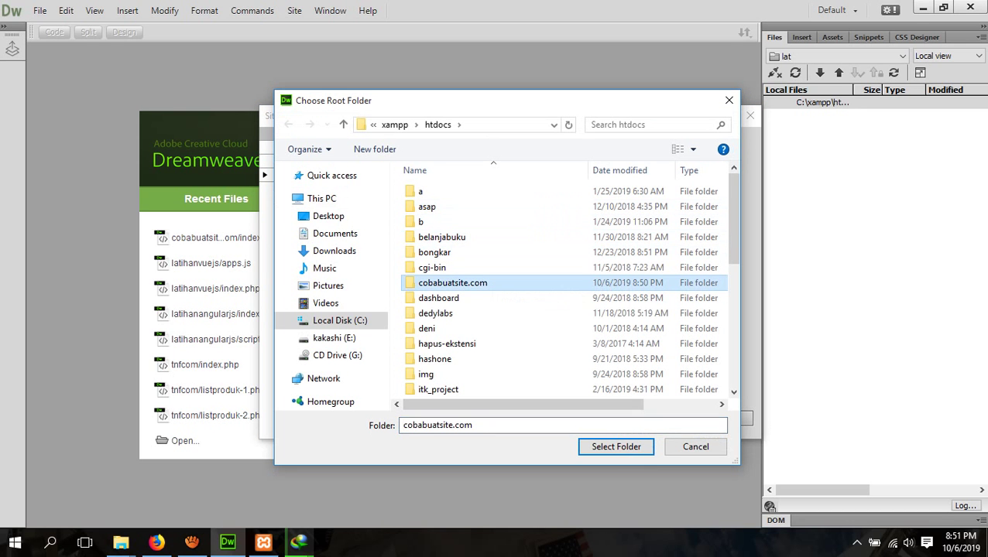
pyautogui.click(616, 447)
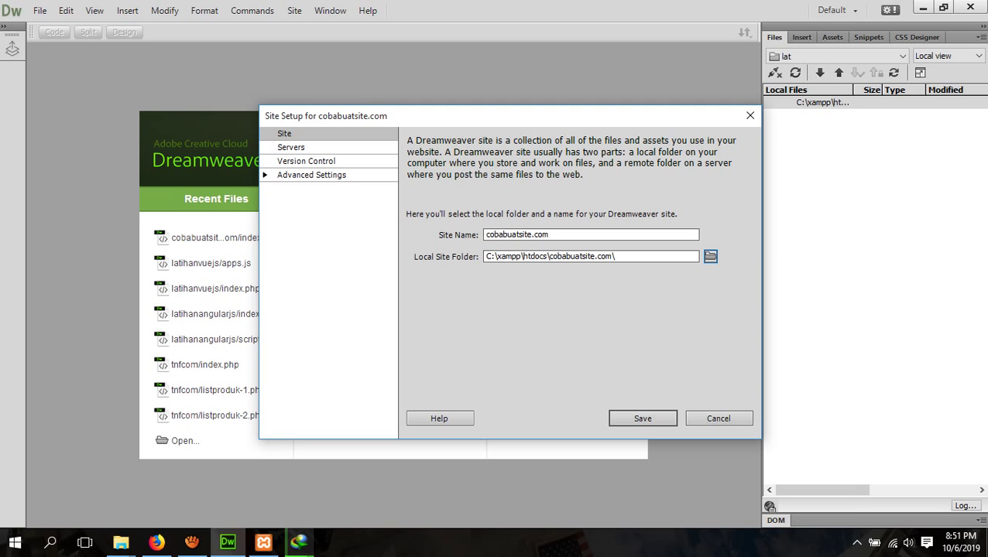
# - Add a new server to the site setup and name it cobabuatsite.com
pyautogui.click(292, 147)
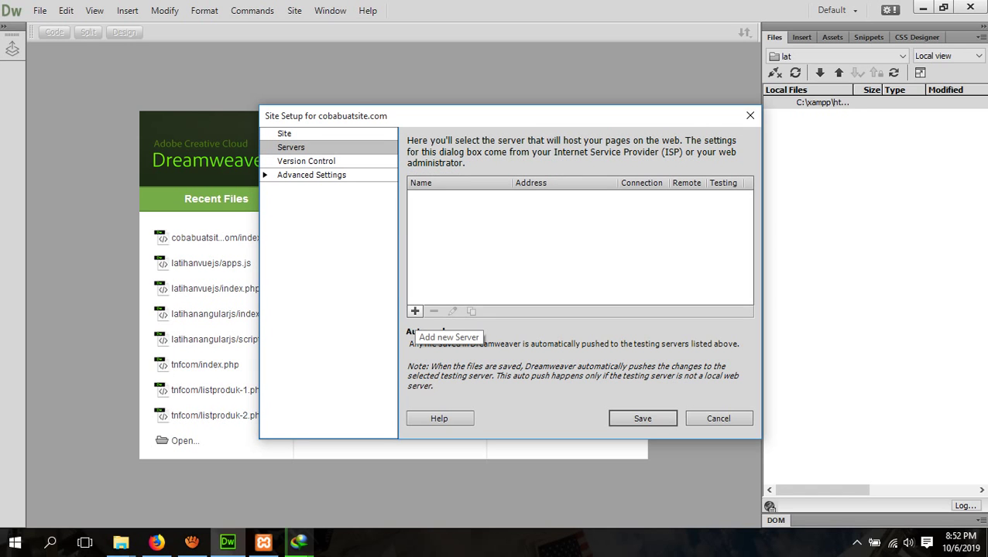
pyautogui.click(415, 310)
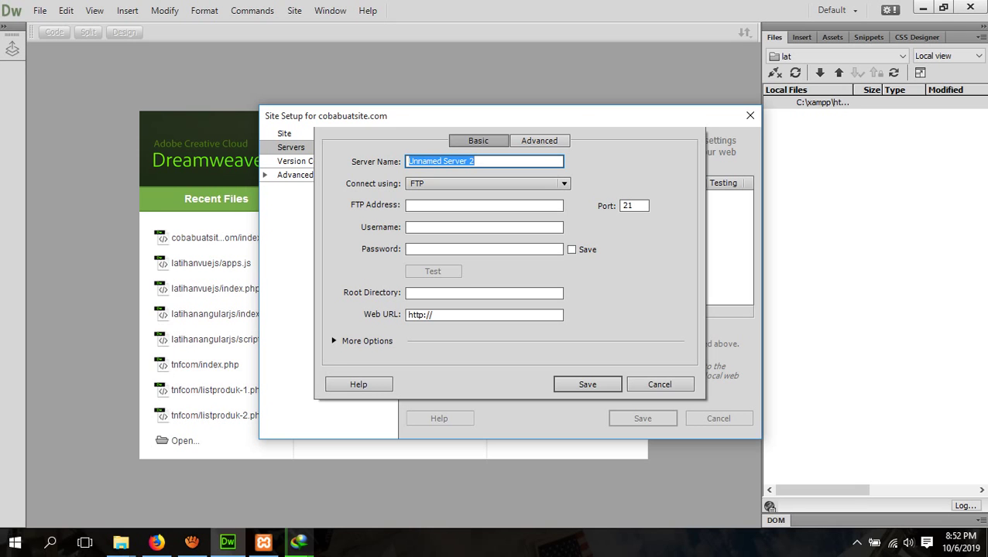
pyautogui.write('cobasite')
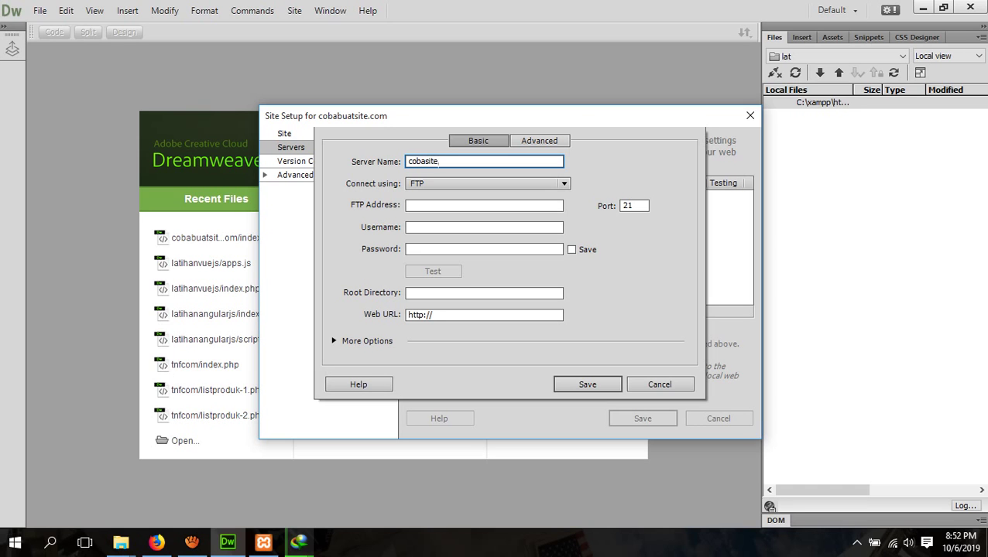
pyautogui.press('BackSpace')
pyautogui.press('BackSpace')
pyautogui.press('BackSpace')
pyautogui.press('BackSpace')
pyautogui.write('buatsite.com')
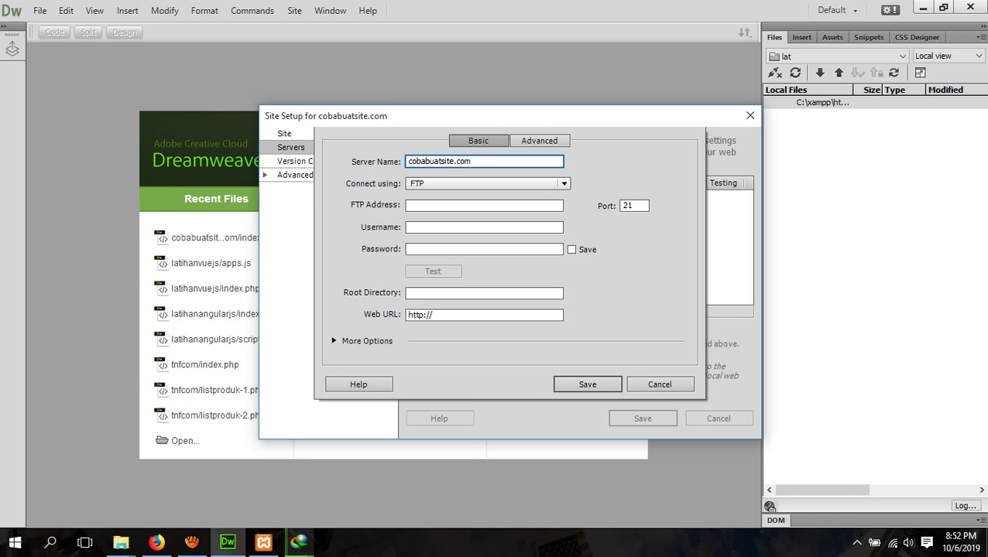
pyautogui.click(486, 184)
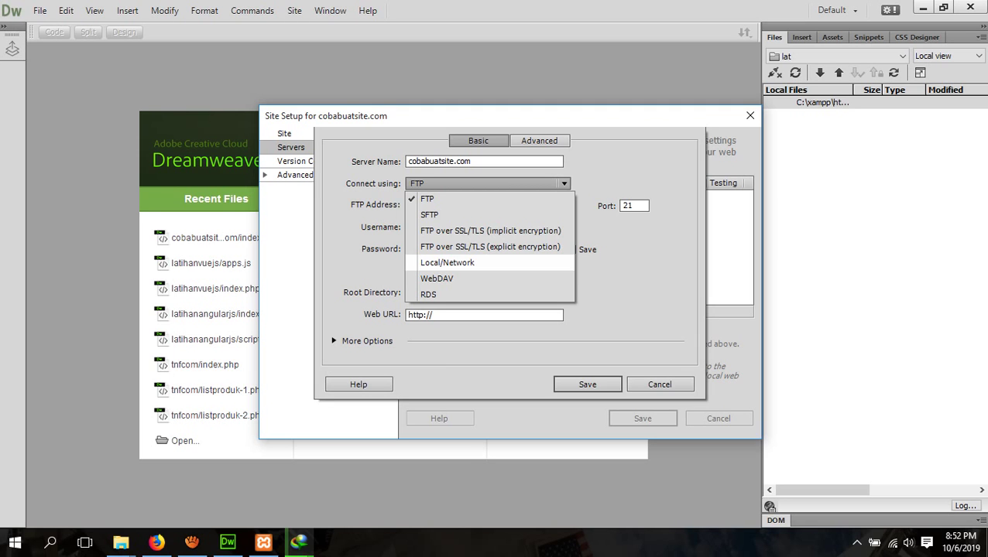
pyautogui.click(447, 262)
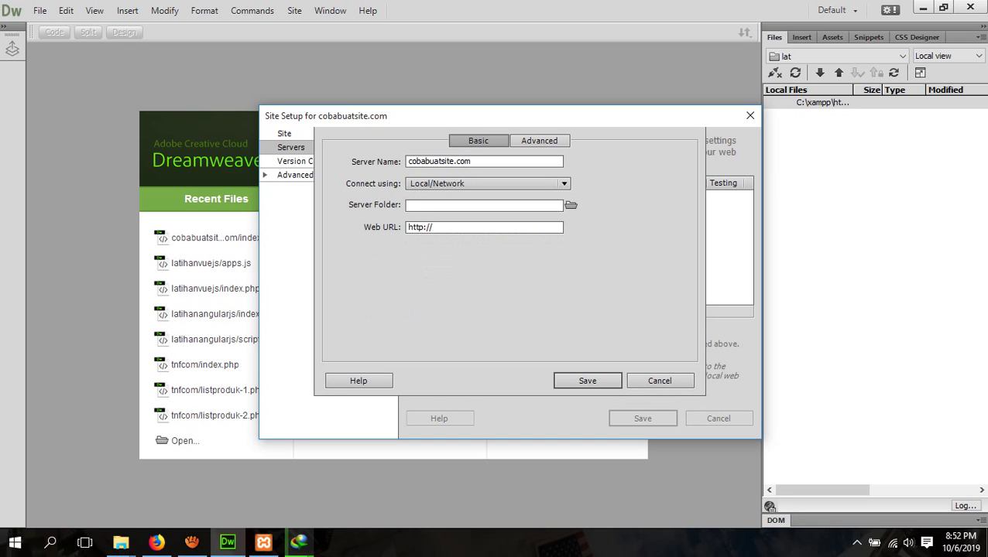
pyautogui.click(571, 205)
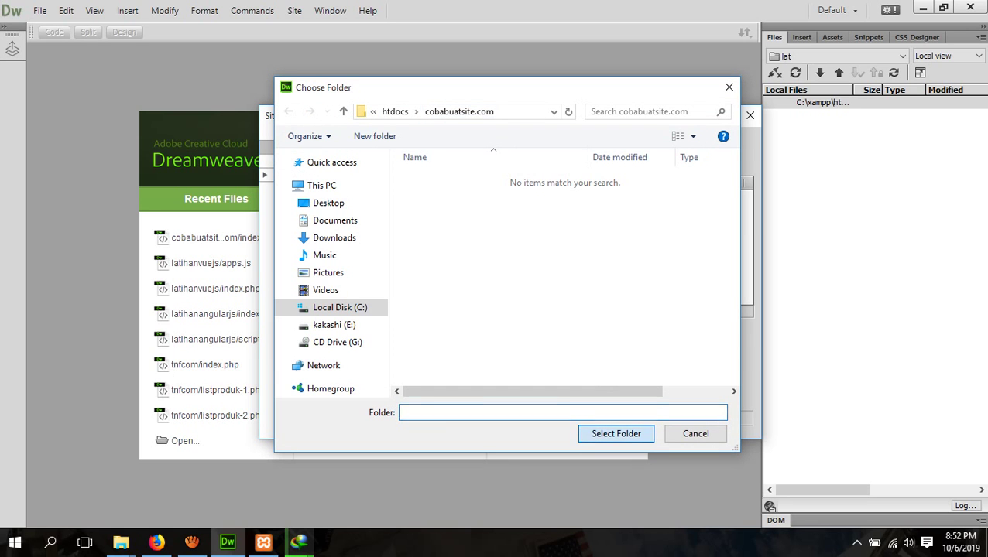
pyautogui.press('Return')
pyautogui.click(465, 227)
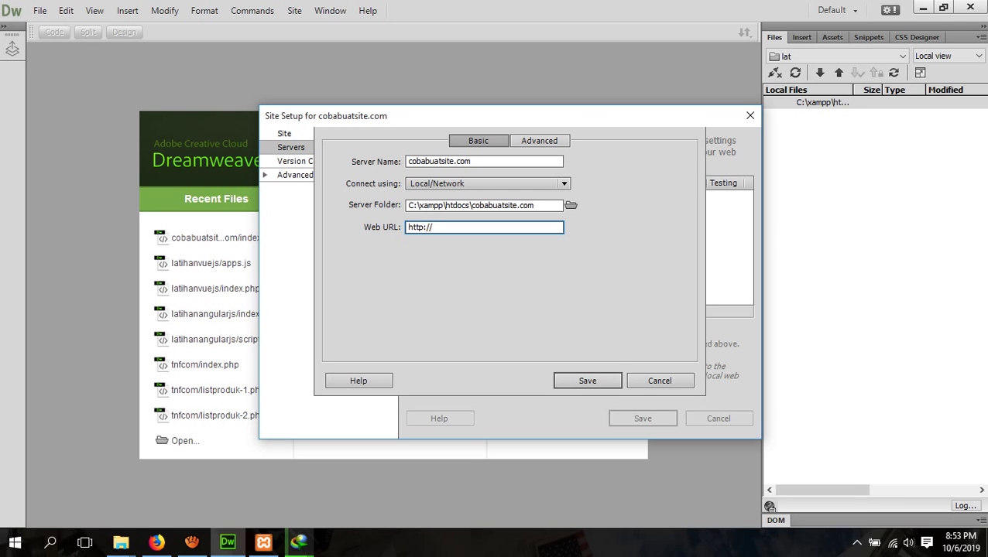
pyautogui.write('localhost/cobabuatsite.com')
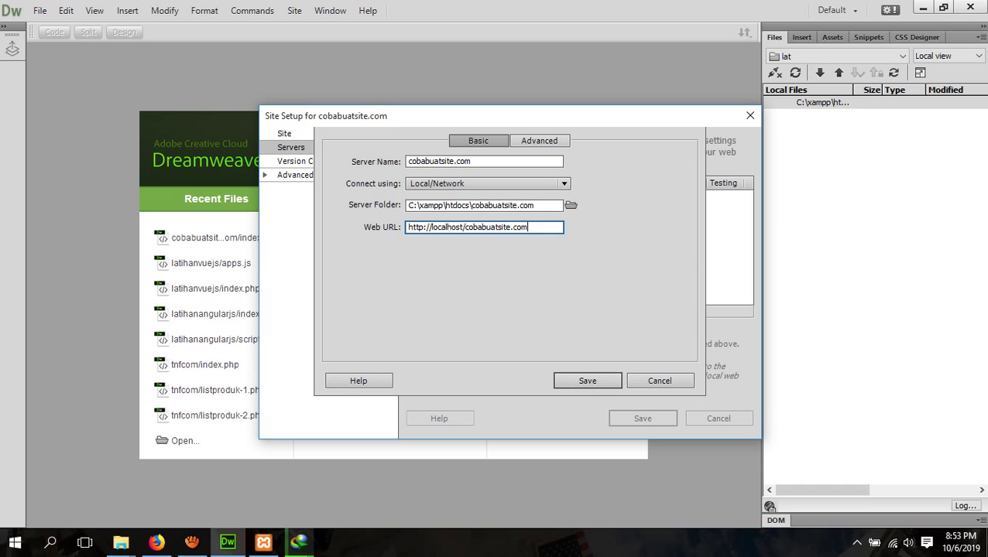
# - Switch to the XAMPP Control Panel, start the Apache module and minimize the control panel
pyautogui.click(263, 542)
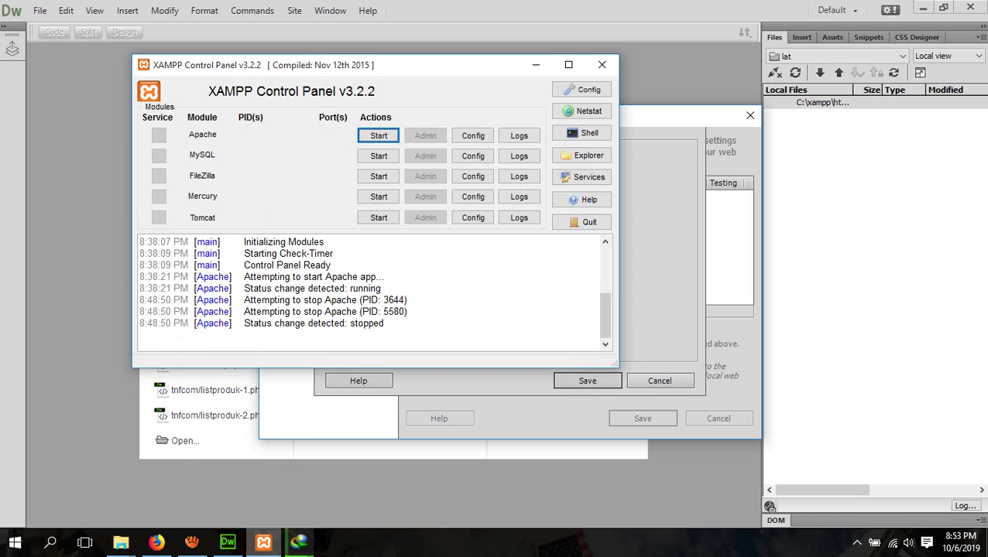
pyautogui.press('space')
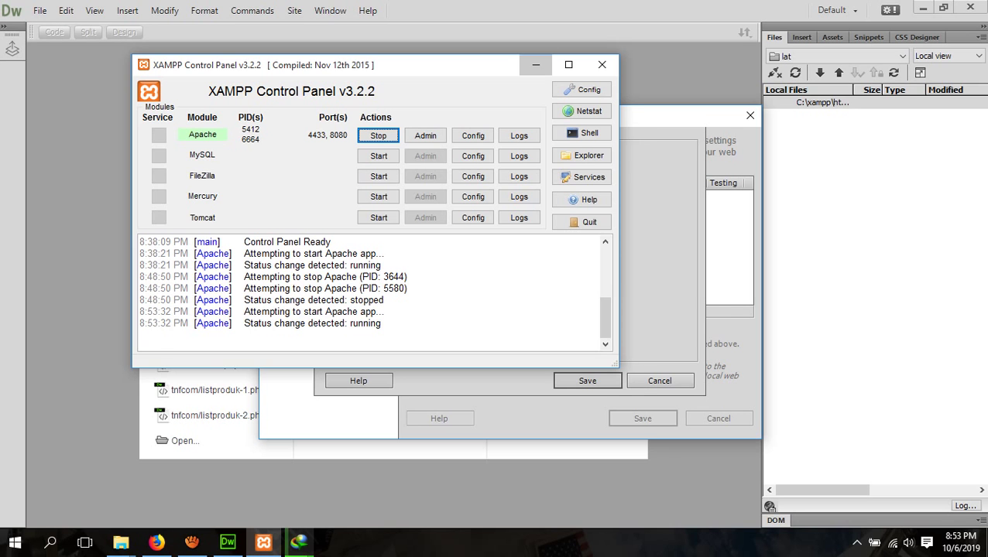
pyautogui.click(535, 64)
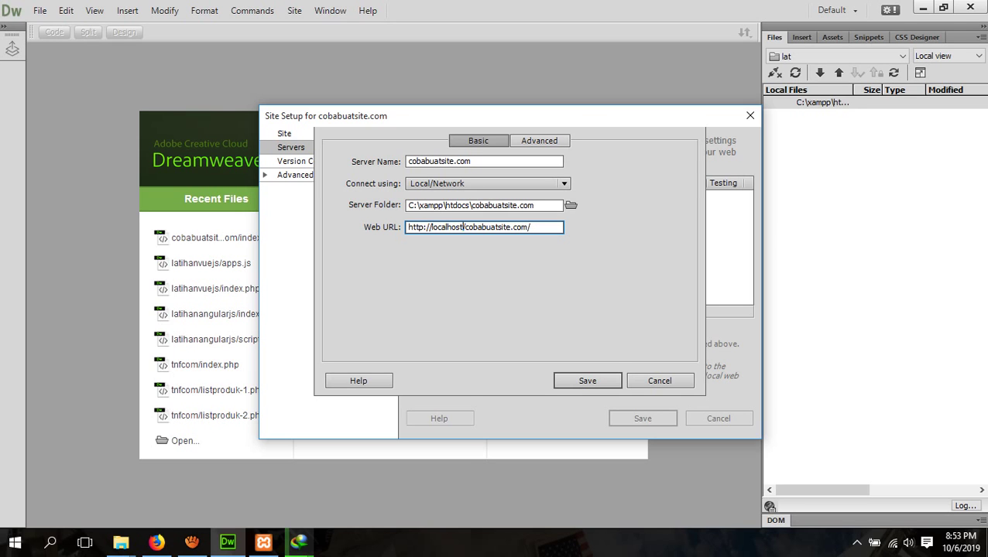
pyautogui.write(':8080')
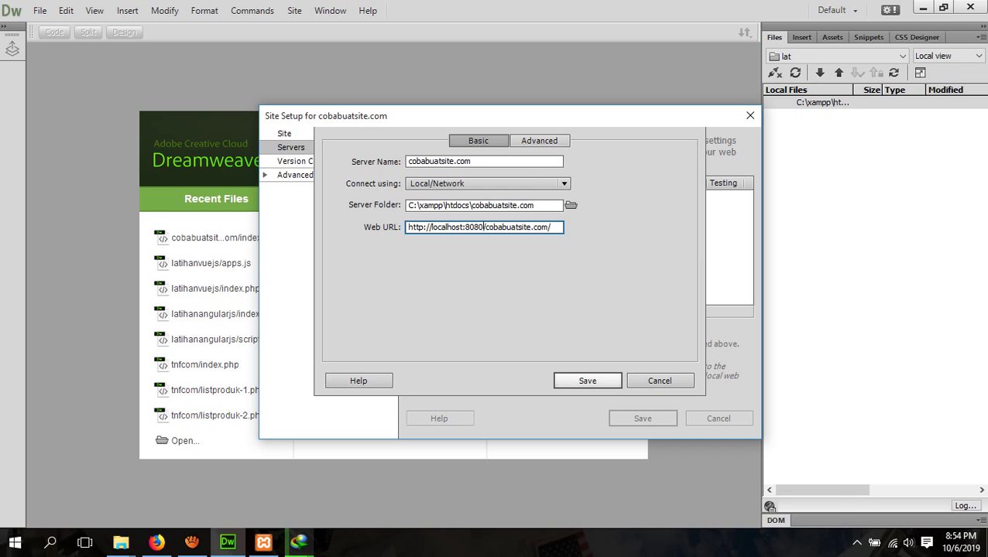
pyautogui.press('Return')
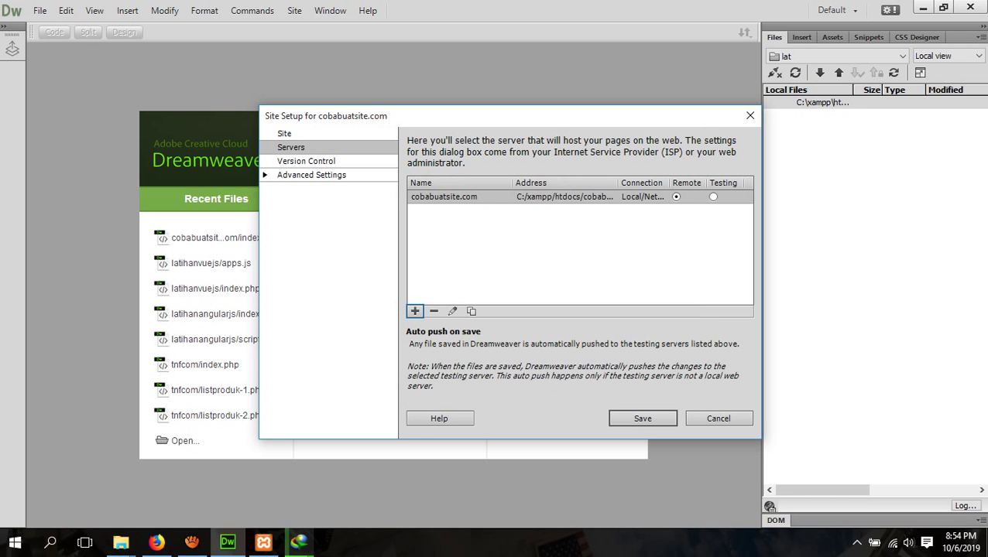
pyautogui.click(713, 197)
pyautogui.click(643, 418)
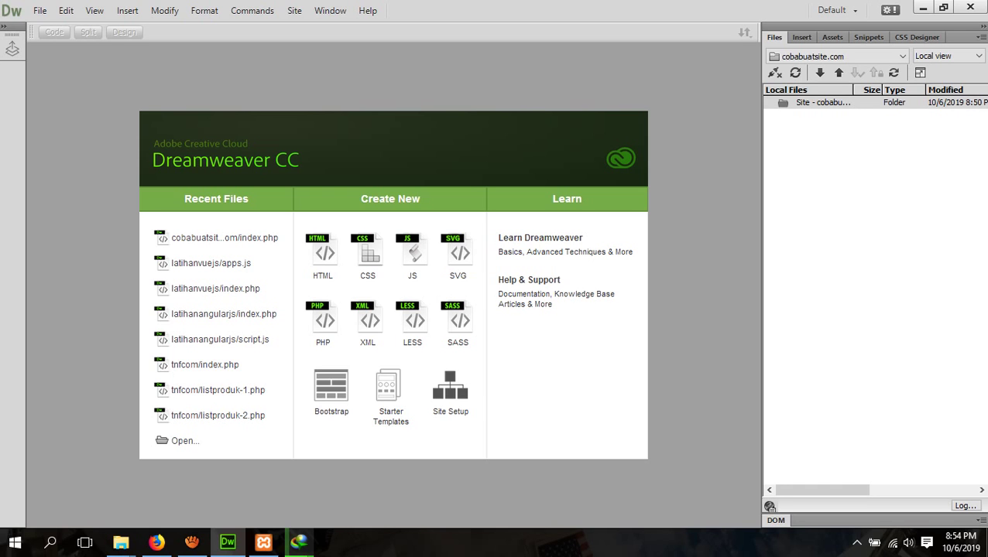
# - Create a new PHP document and add an indented paragraph reading "pembuatan site" inside its body
pyautogui.click(322, 322)
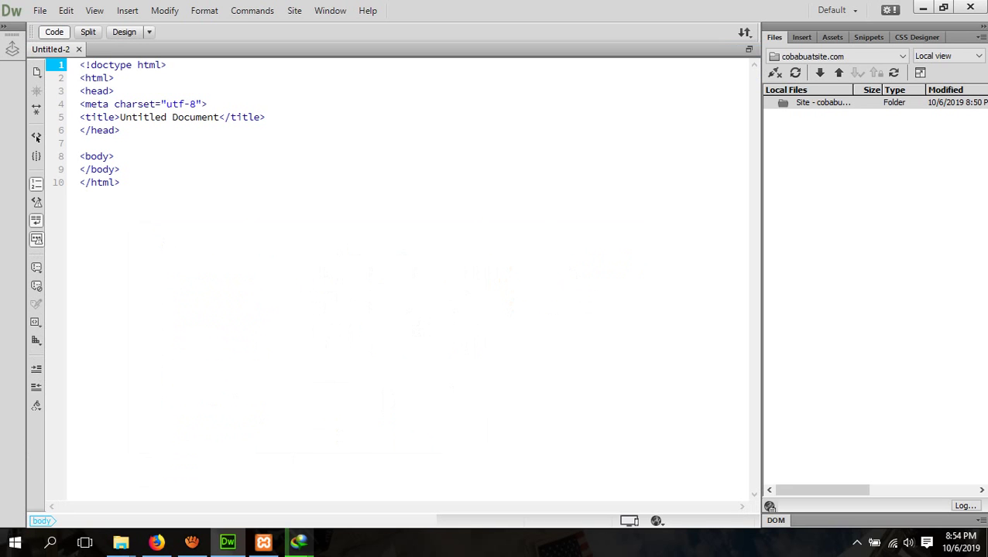
pyautogui.click(114, 155)
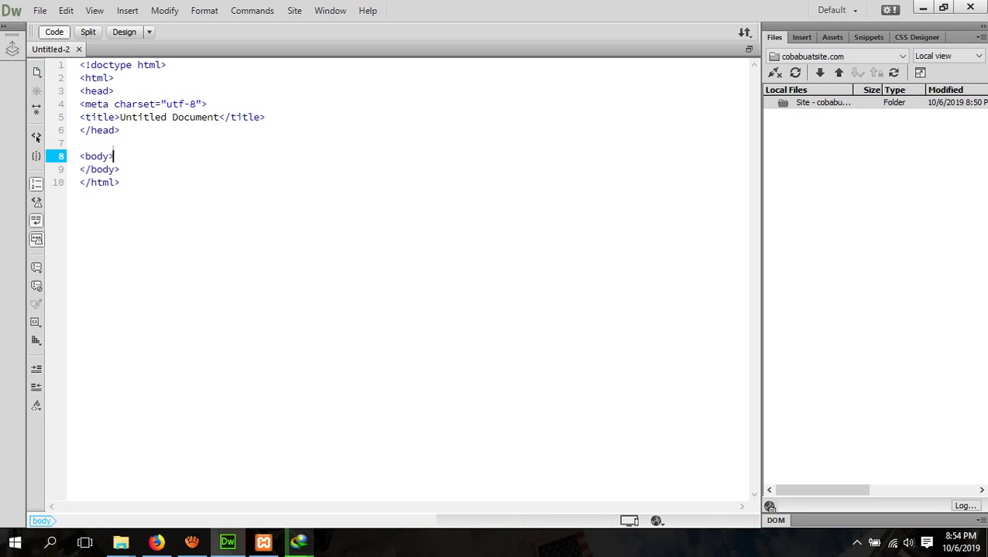
pyautogui.press('Return')
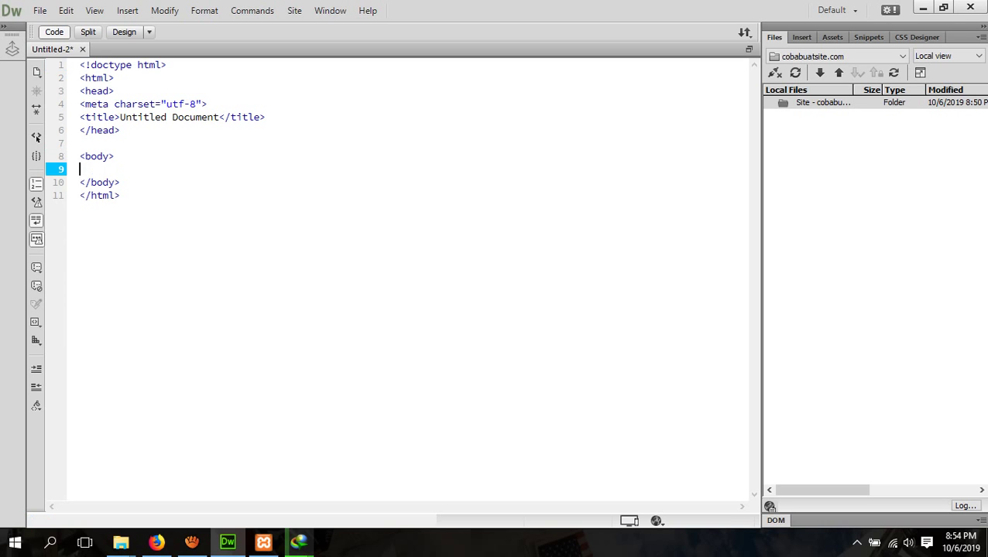
pyautogui.press('Tab')
pyautogui.write('<p>b')
pyautogui.press('BackSpace')
pyautogui.write('pembuatan site')
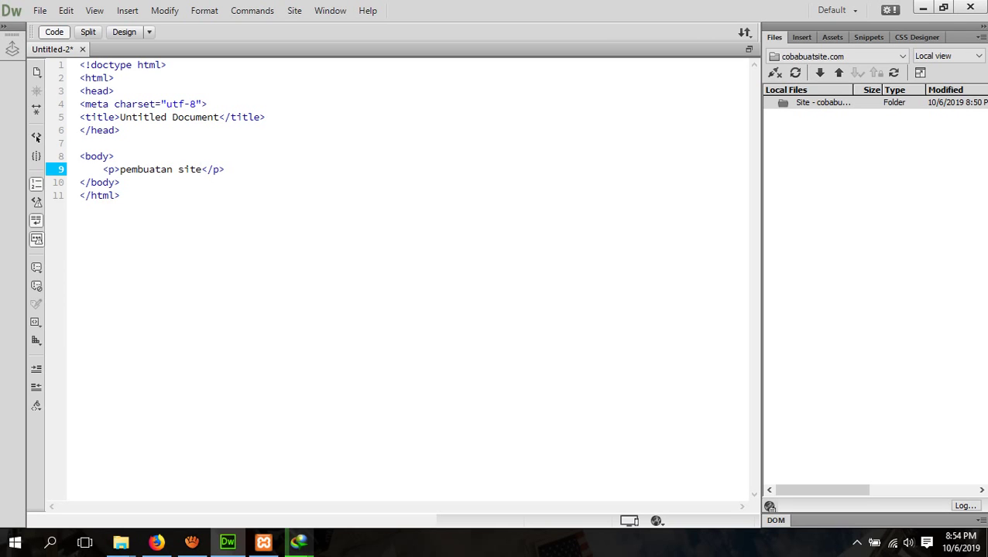
# - Extend the body paragraph's text so it reads "pembuatan site di dreamweaver berhasil"
pyautogui.write(' di')
pyautogui.write(' dre')
pyautogui.write('amweav')
pyautogui.write('er be')
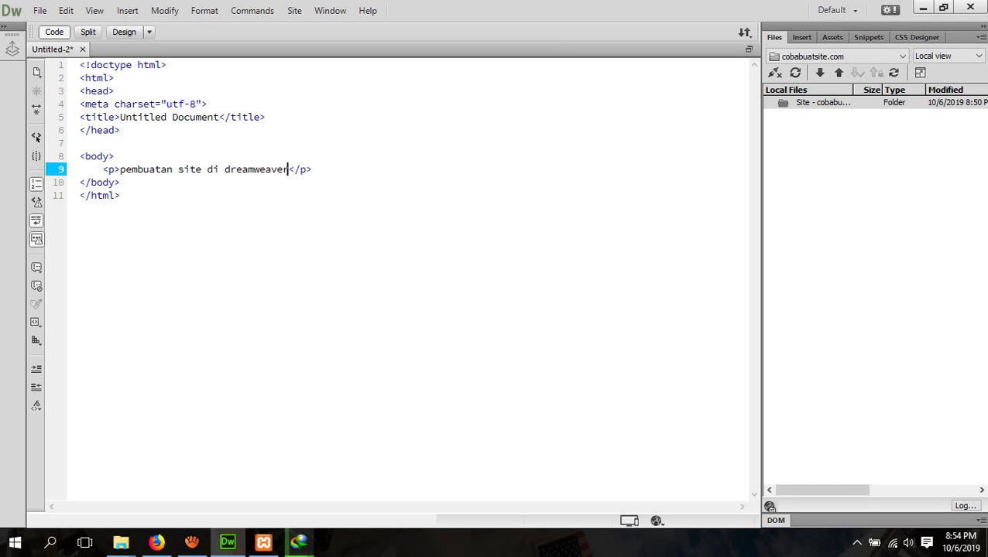
pyautogui.write('rhasil')
# - Wrap the paragraph's text in an h1 heading element inside the p tags
pyautogui.click(119, 169)
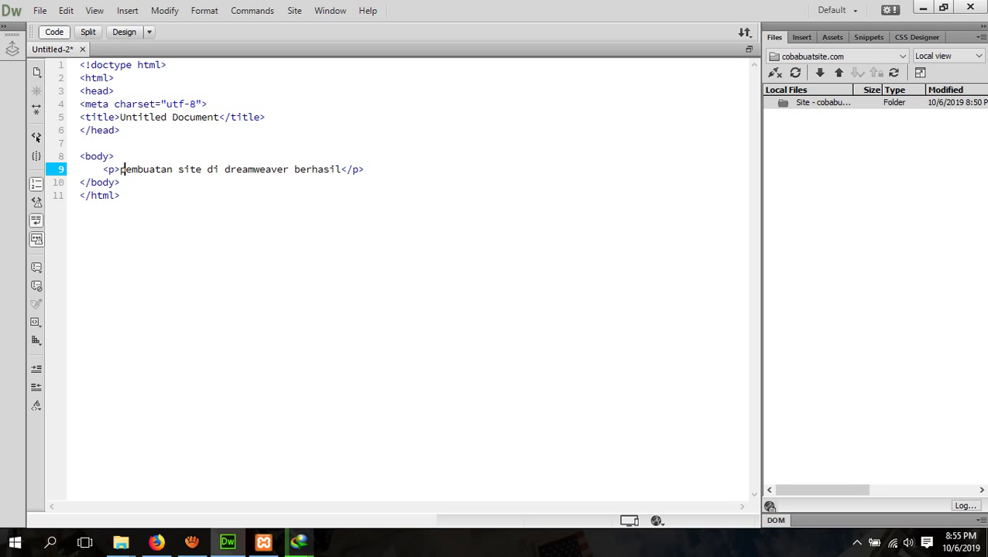
pyautogui.write('<h1>')
pyautogui.click(363, 169)
pyautogui.write('</h1></')
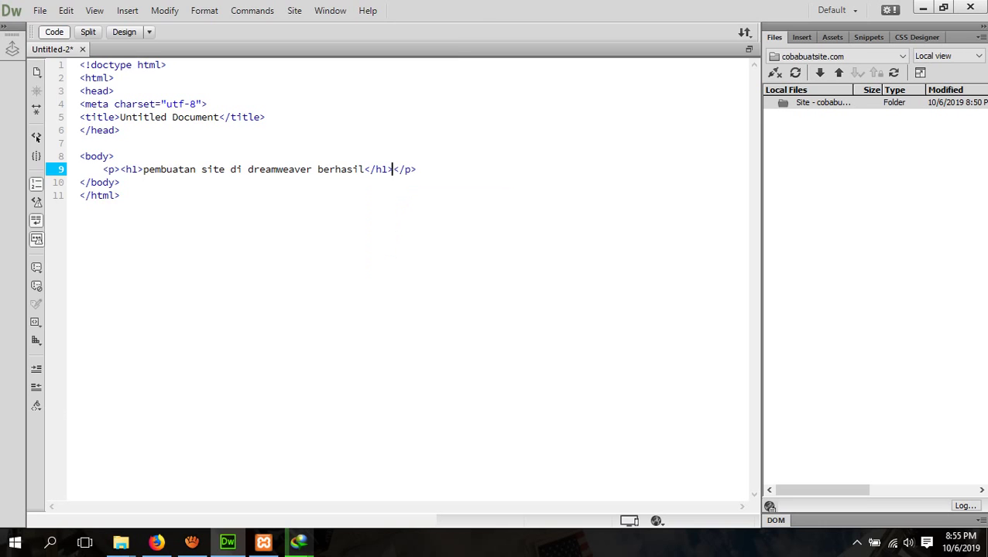
# - Save the PHP document as index in the cobabuatsite.com folder under htdocs
pyautogui.hotkey('ctrl', 's')
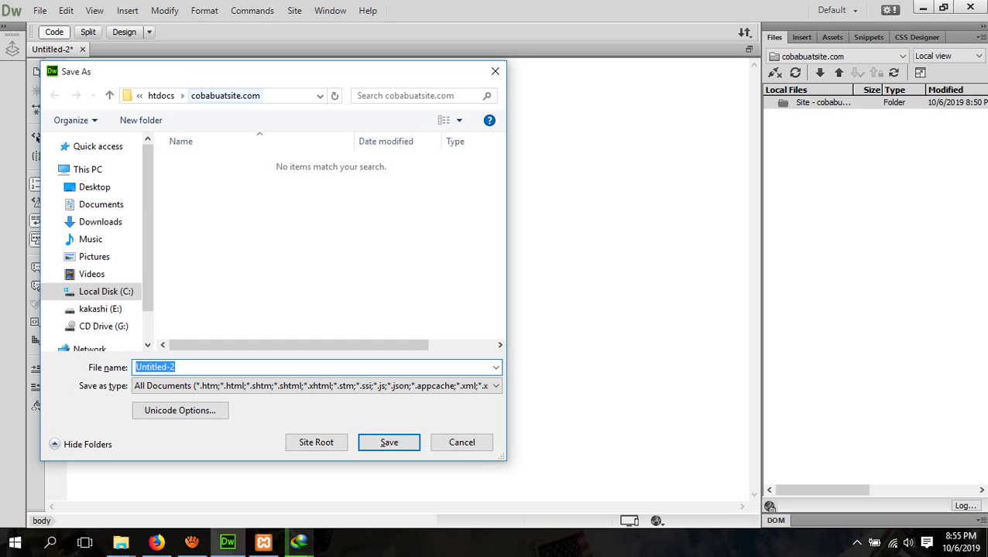
pyautogui.press('BackSpace')
pyautogui.write('index')
pyautogui.press('Return')
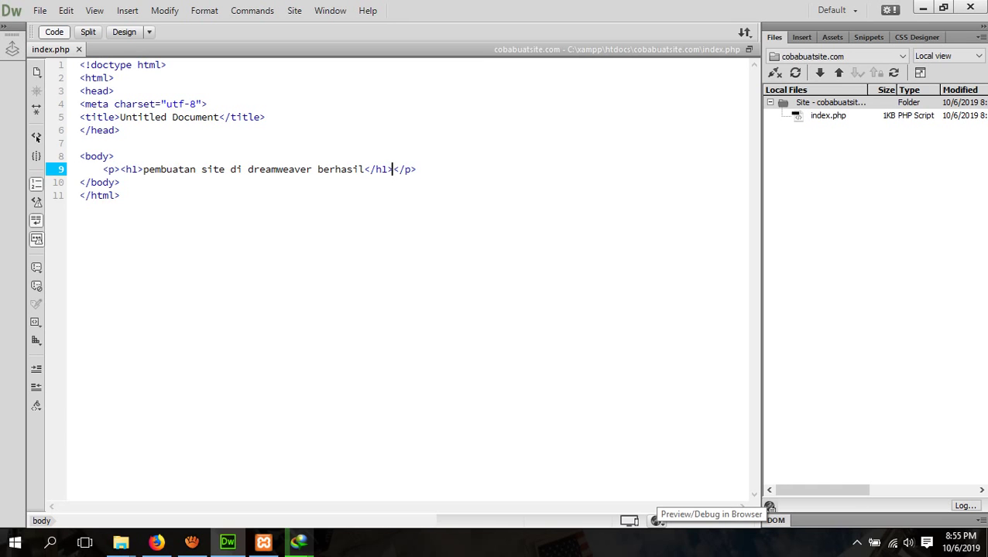
# - Open the list of browsers available for previewing the index.php page
pyautogui.click(657, 520)
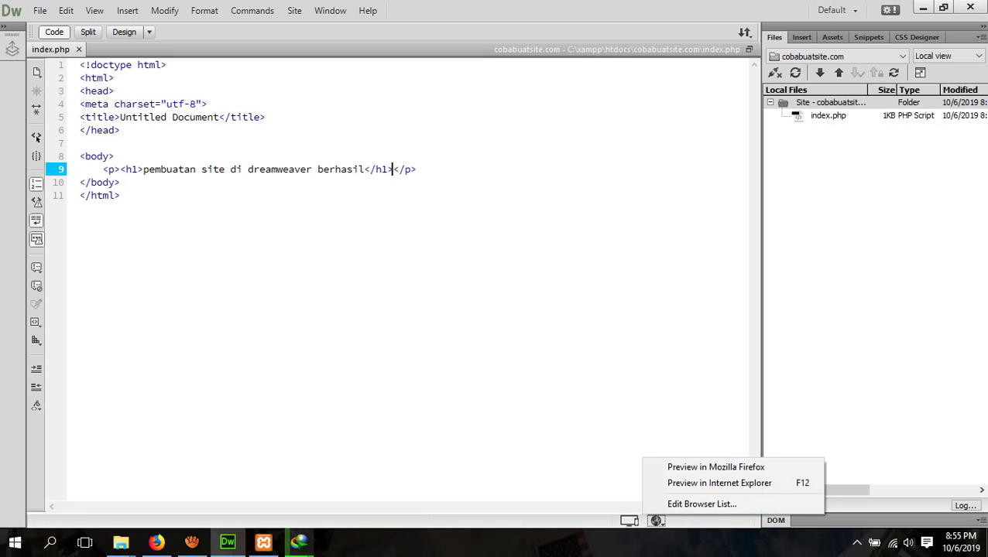